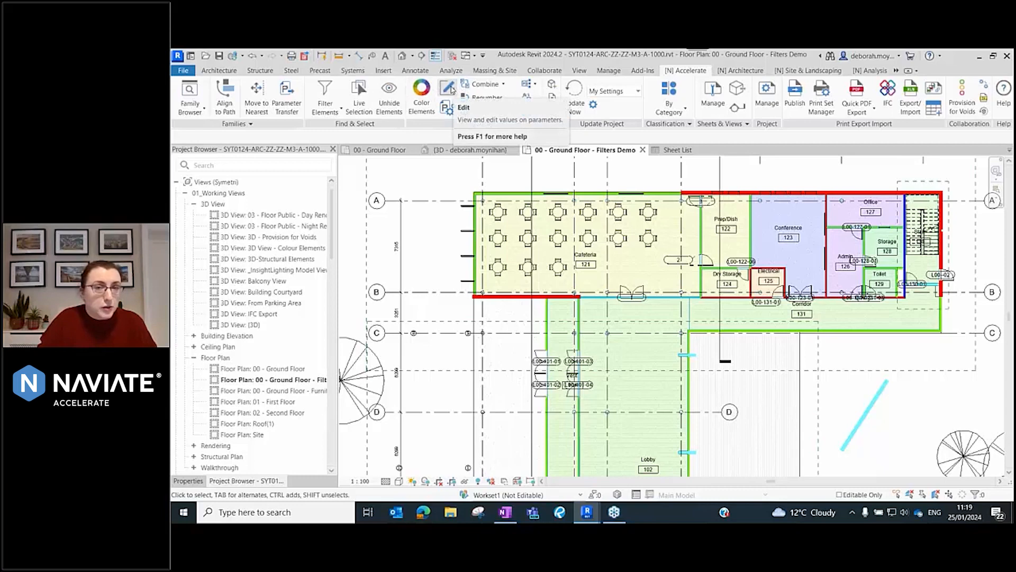
Open the tool for editing parameter values in a table and choose the Doors category.
left_click(449, 88)
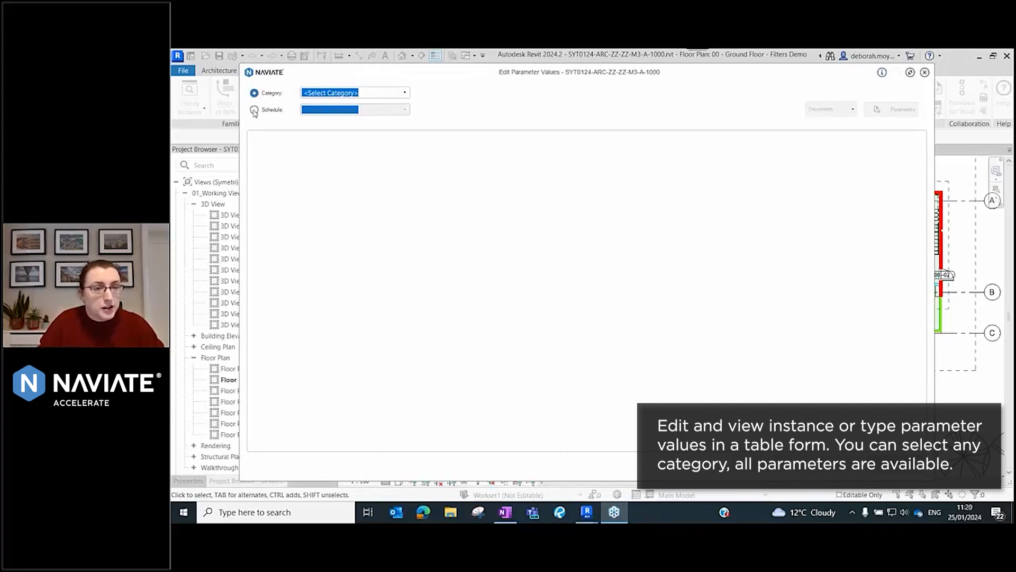
left_click(404, 93)
scroll(386, 120, "down", 5)
scroll(384, 124, "down", 8)
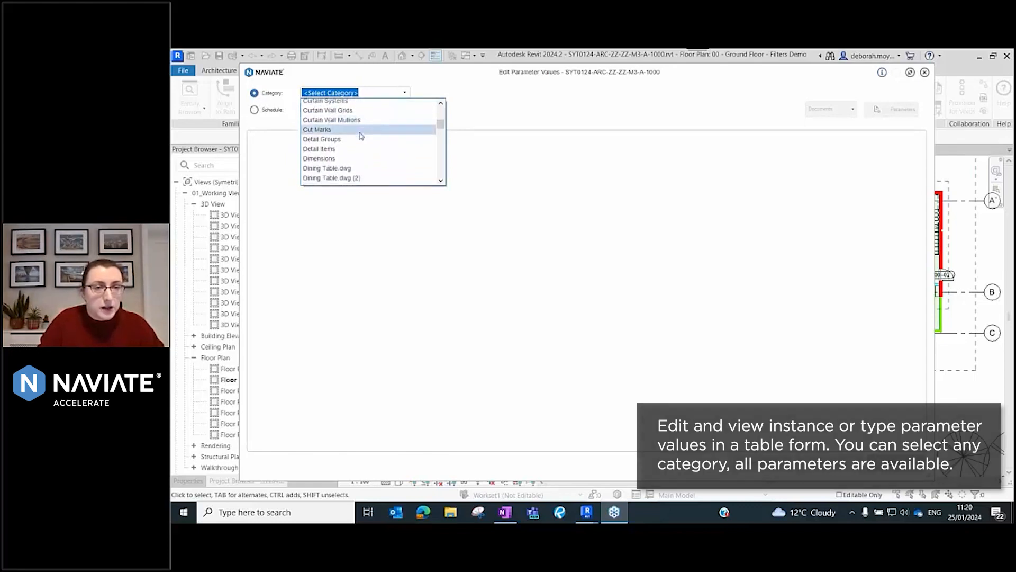
scroll(358, 136, "down", 2)
left_click(328, 162)
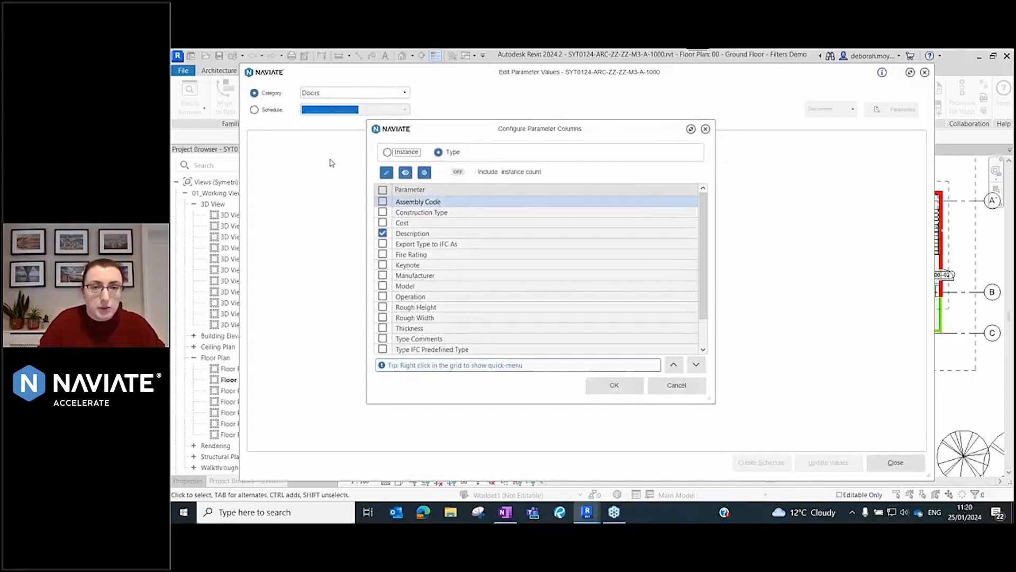
Switch the column configuration to instance parameters and expand the list with the parameters that are filtered out.
left_click(386, 153)
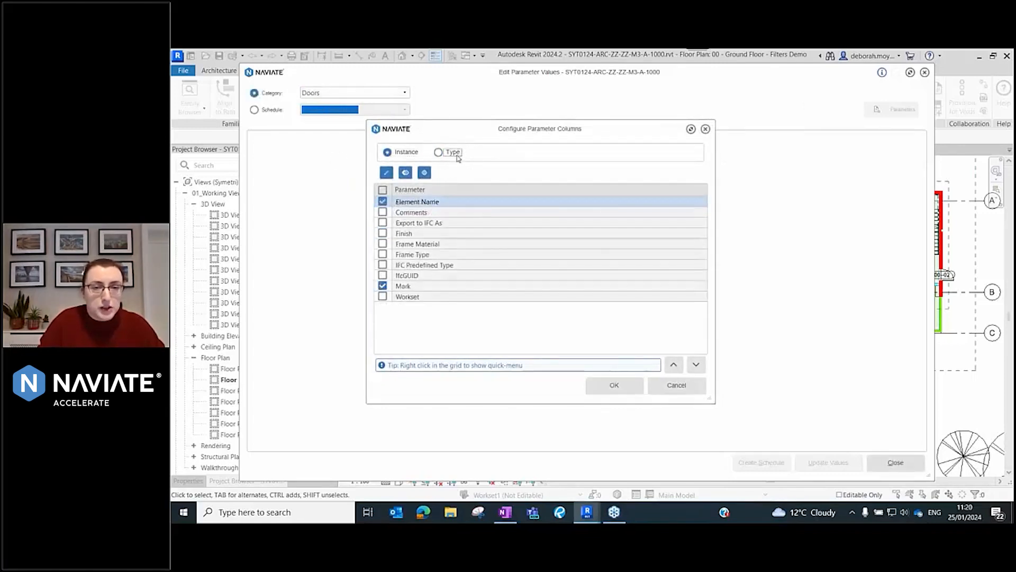
left_click(425, 173)
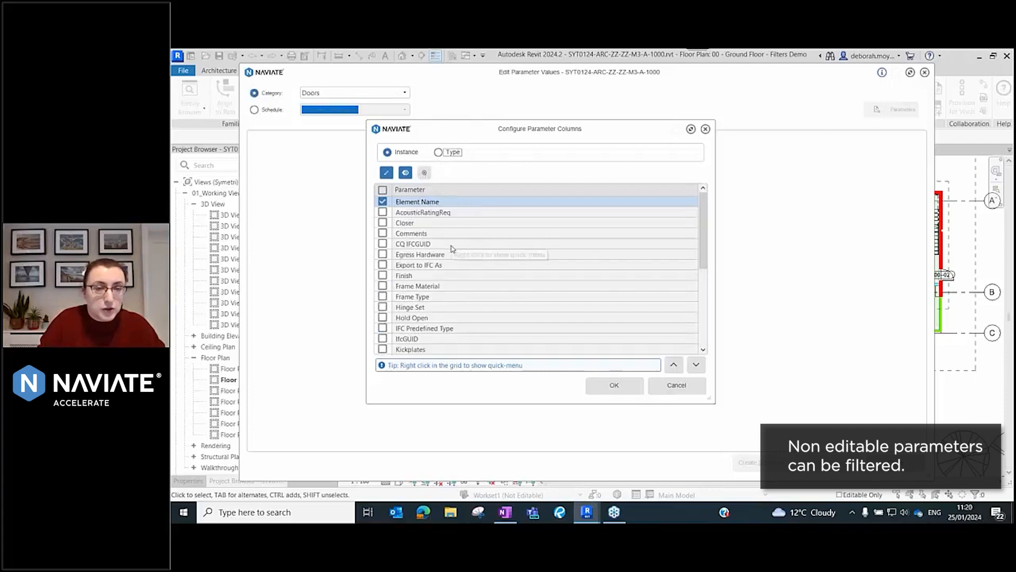
scroll(451, 248, "down", 3)
scroll(451, 265, "up", 3)
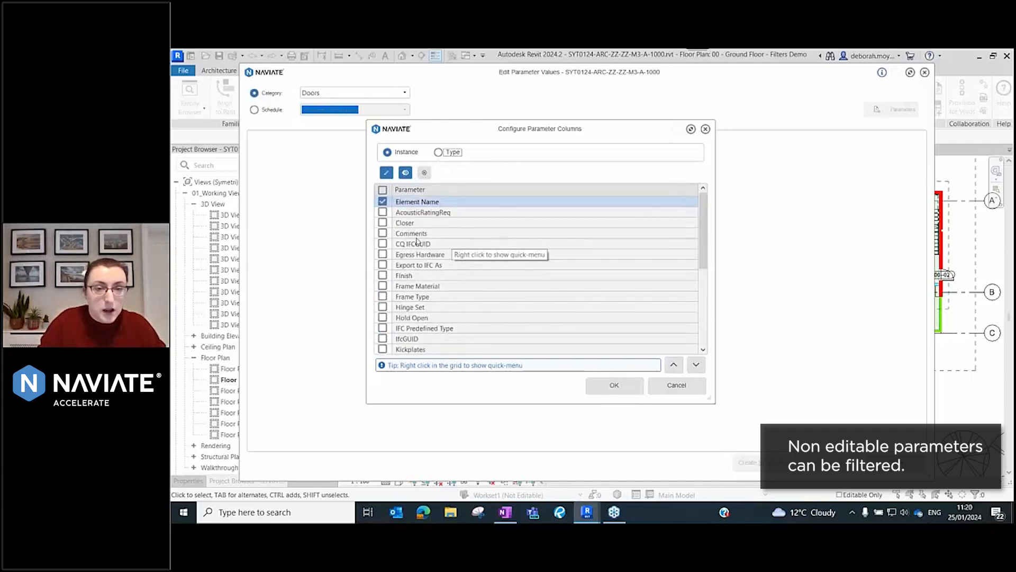
Add Comments, Finish and Frame Material to the selected instance parameters and load the door table.
left_click(383, 234)
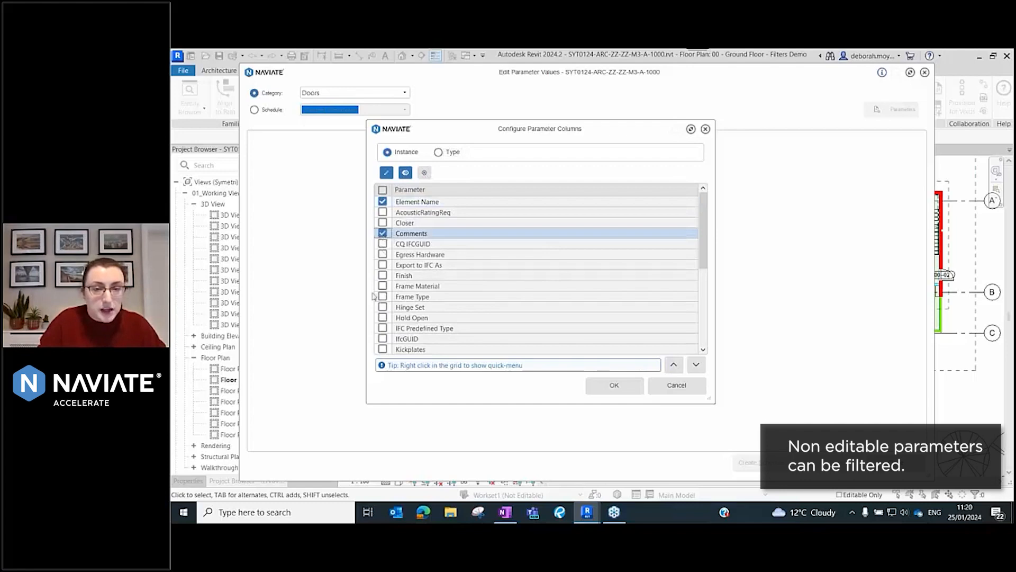
left_click(383, 275)
left_click(383, 286)
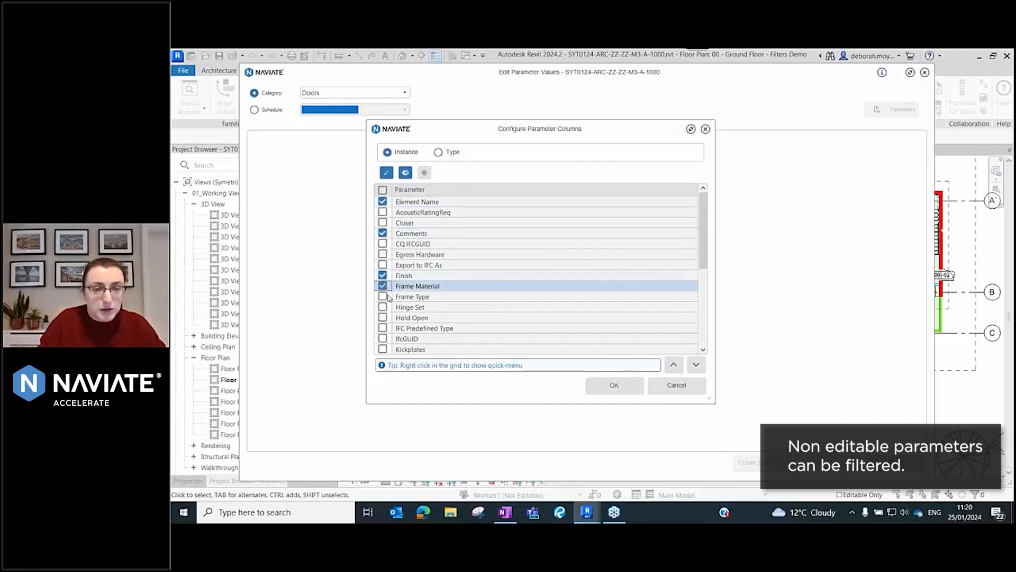
left_click(389, 297)
scroll(409, 291, "down", 7)
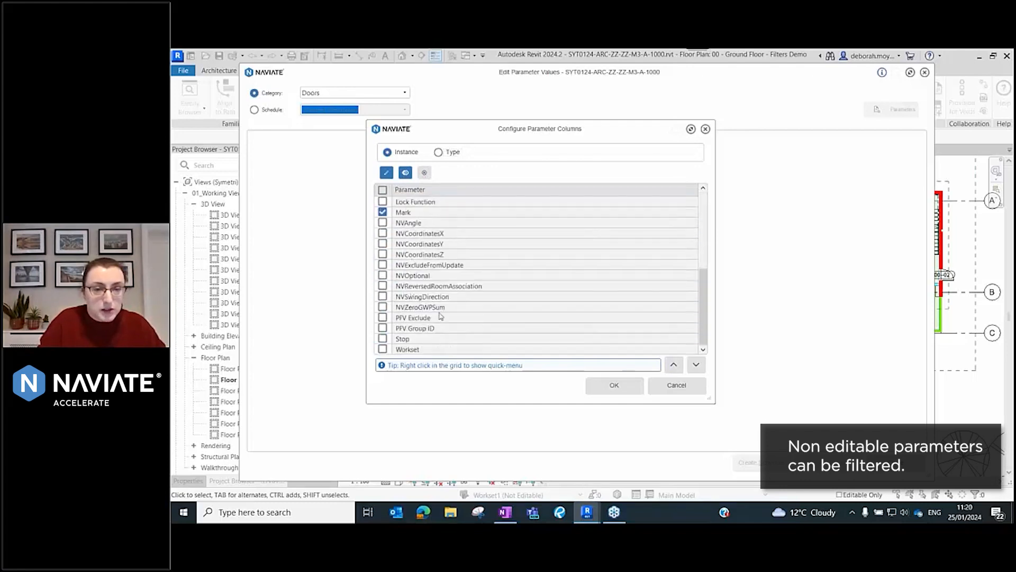
left_click(608, 388)
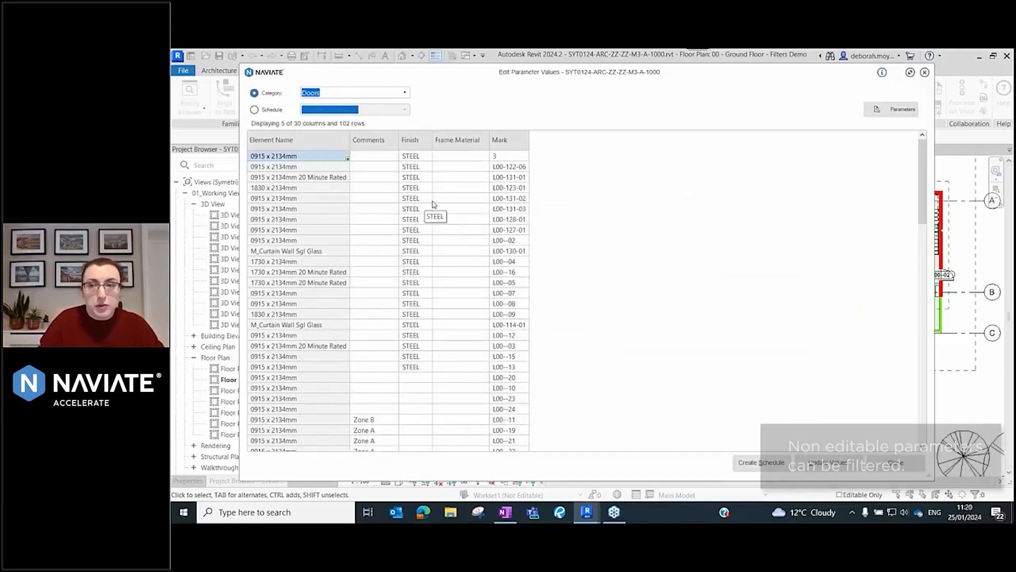
Check the parameter column configuration without changing it, and widen the Comments and Finish columns of the door table.
left_click(899, 111)
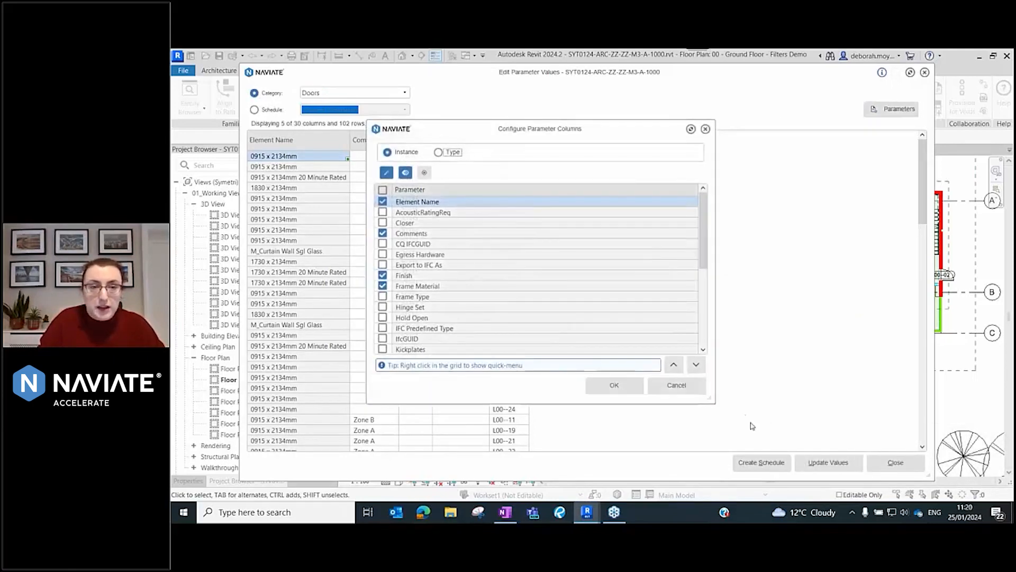
left_click(677, 385)
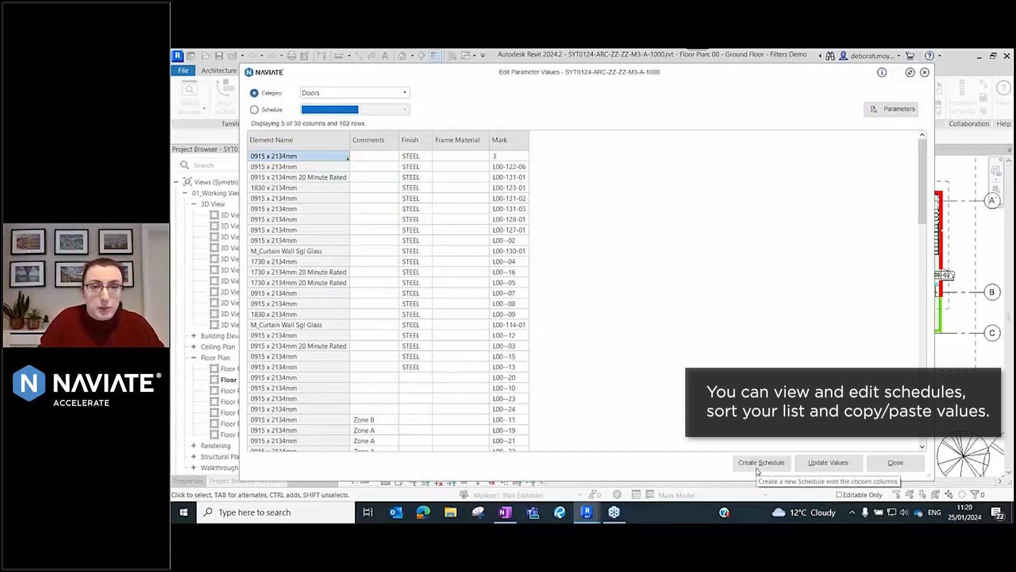
mouse_move(432, 140)
left_mouse_down()
mouse_move(458, 140)
mouse_move(416, 141)
left_mouse_up()
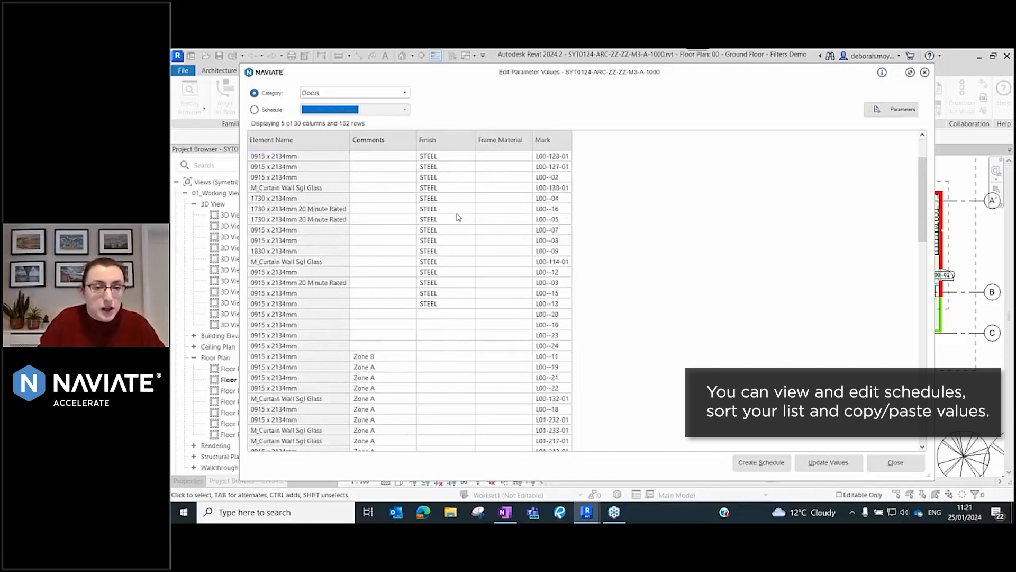
Fill-copy the STEEL finish from door L00--13 down through door L01-232-01.
scroll(461, 217, "down", 4)
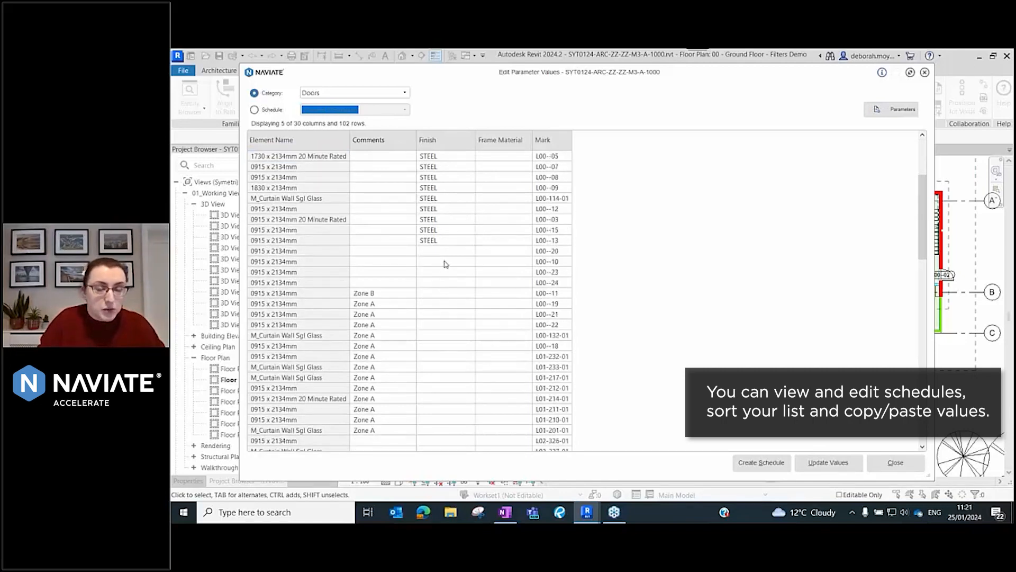
left_click(442, 244)
scroll(454, 236, "up", 4)
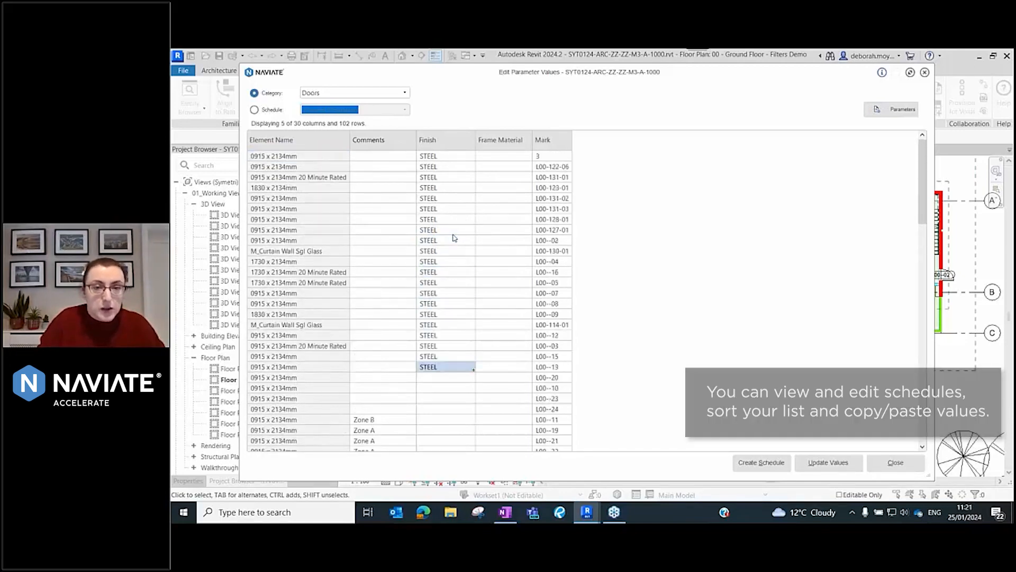
scroll(459, 236, "down", 4)
left_click(459, 252)
left_click(450, 261)
left_click(449, 272)
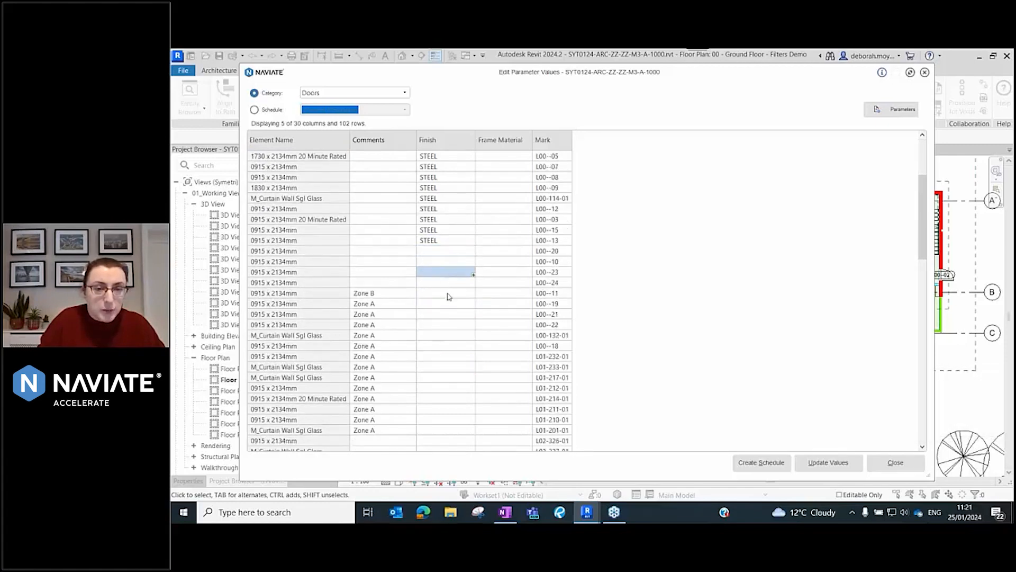
left_click(450, 293)
left_click(440, 243)
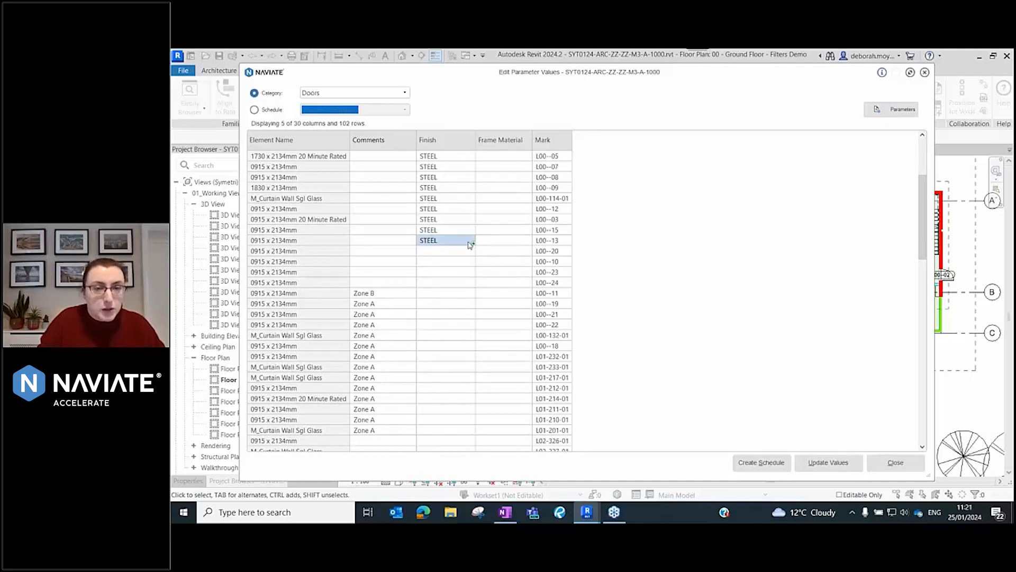
left_click_drag(472, 243, 443, 364)
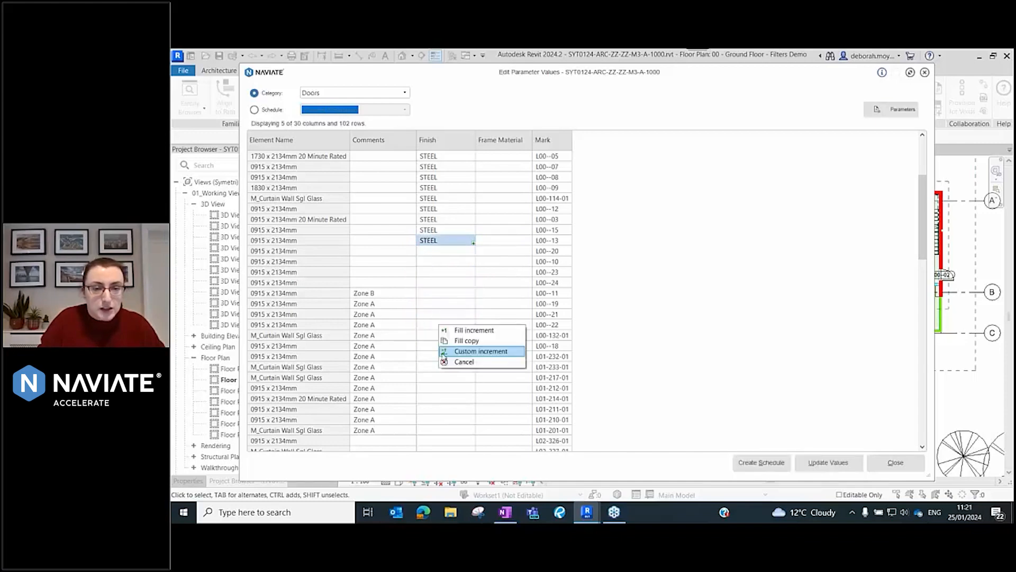
left_click(475, 341)
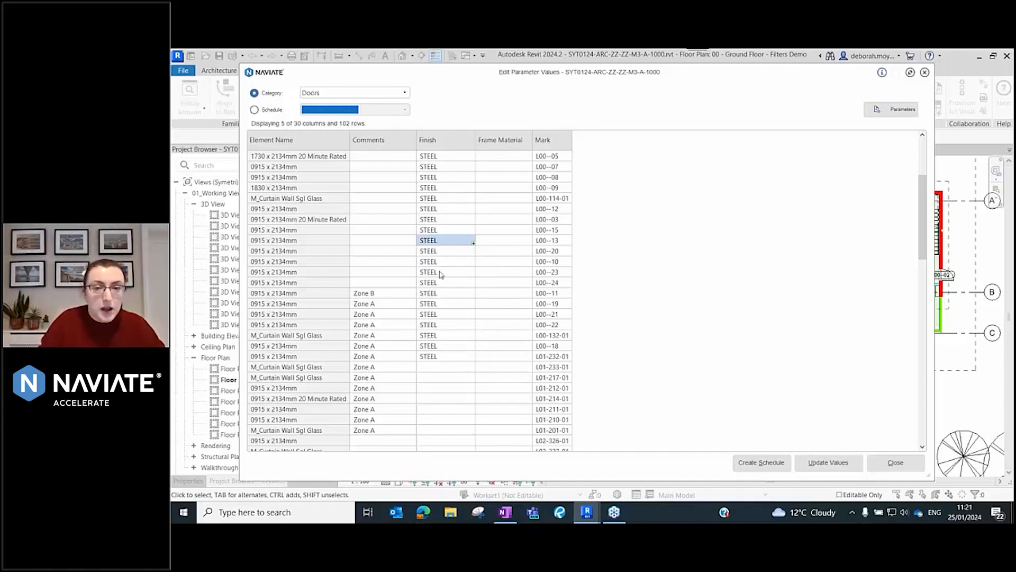
Replace STEEL with TIMBER in the Finish cells from the first door row through door L00--08 using Search and Replace.
scroll(440, 274, "down", 2)
scroll(467, 268, "up", 6)
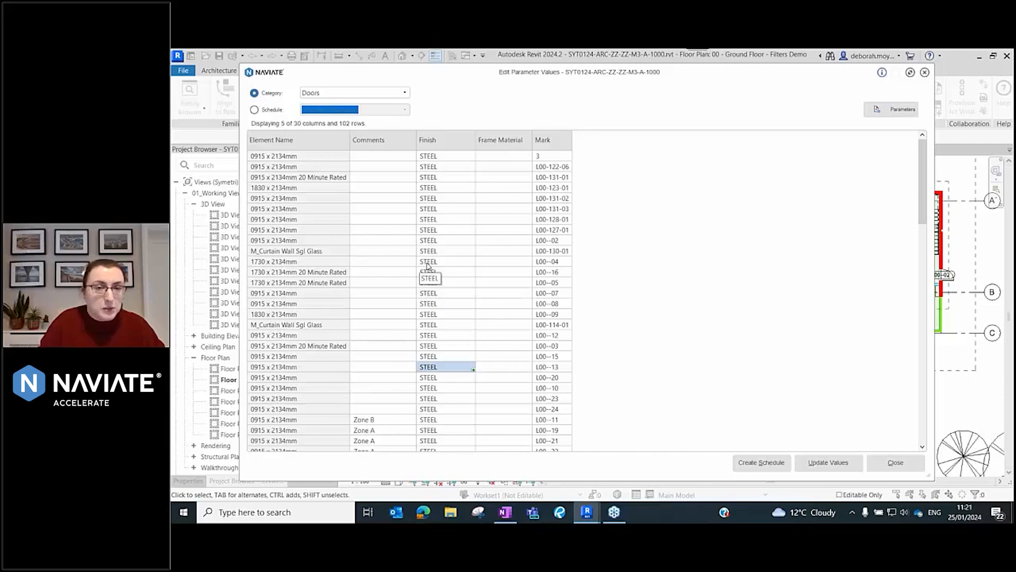
left_click_drag(460, 160, 446, 219)
right_click(446, 222)
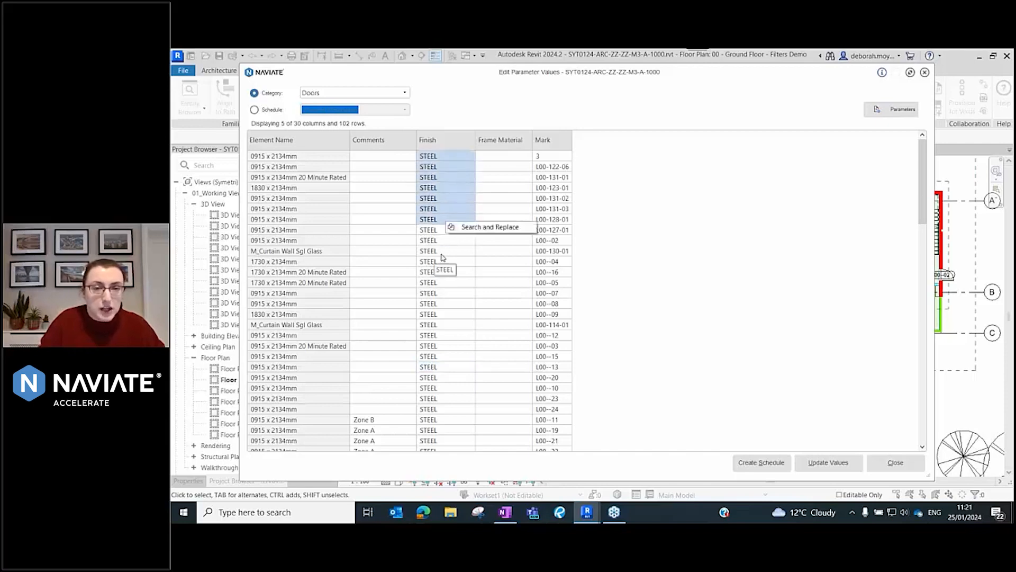
left_click_drag(429, 156, 436, 304)
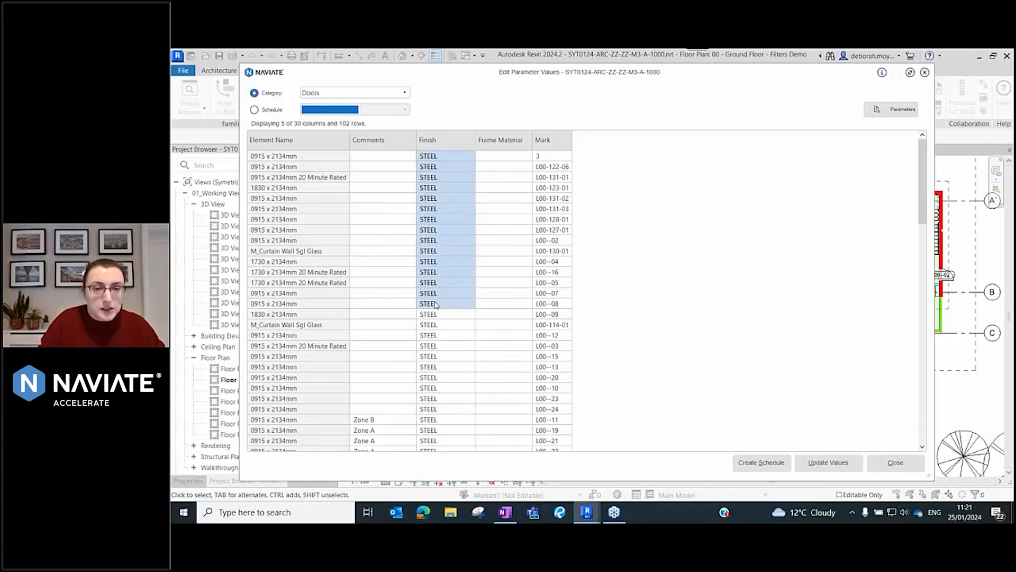
right_click(444, 200)
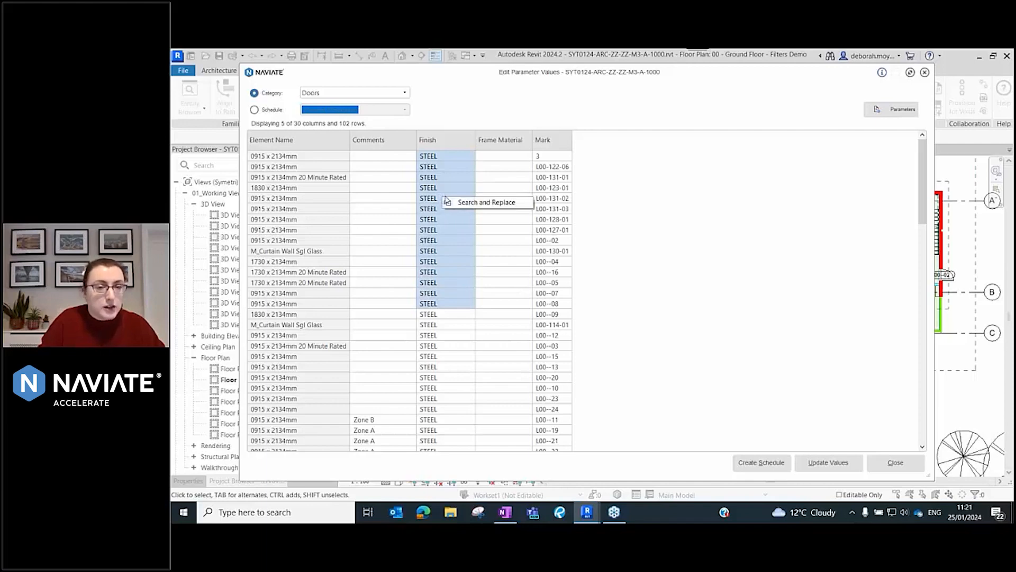
left_click(465, 203)
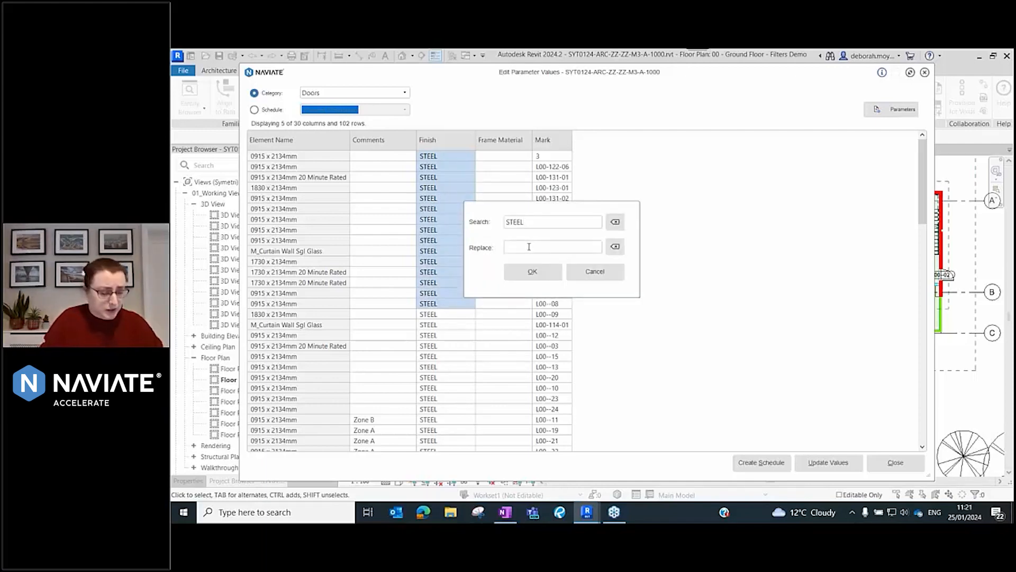
type("TIMBER")
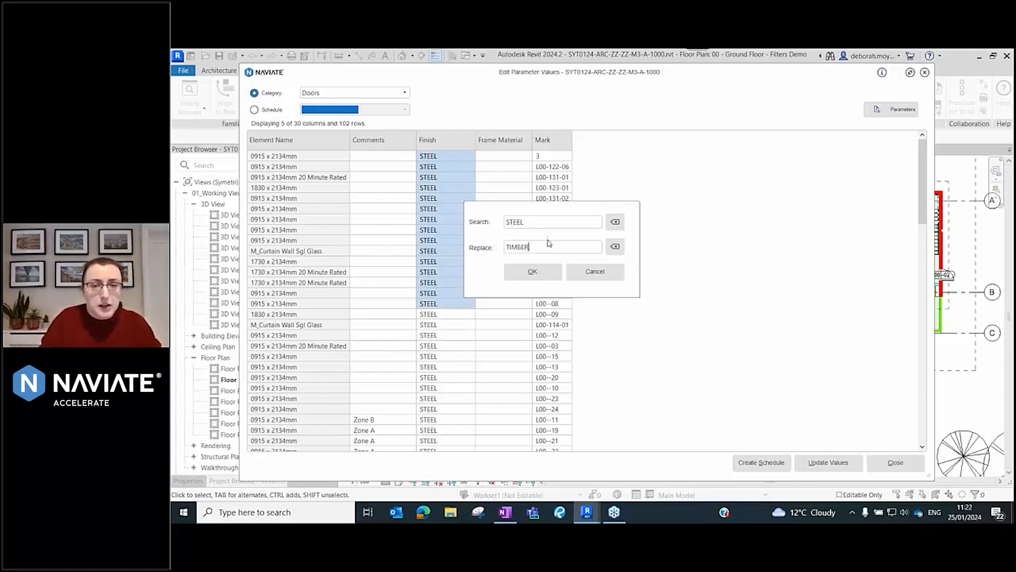
left_click(538, 271)
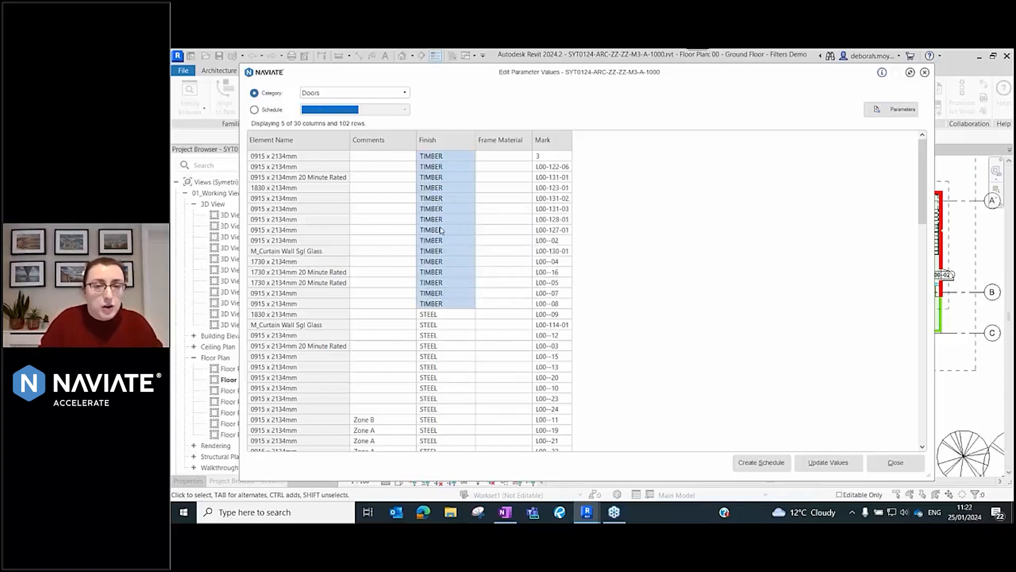
Apply the edited Finish values to the model's doors and close the update report.
left_click(442, 262)
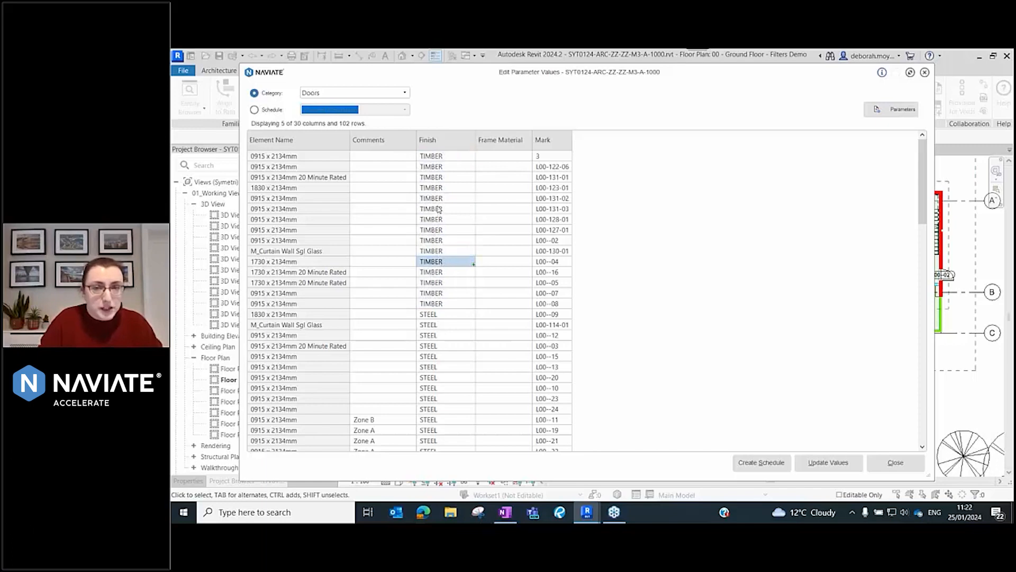
left_click(822, 465)
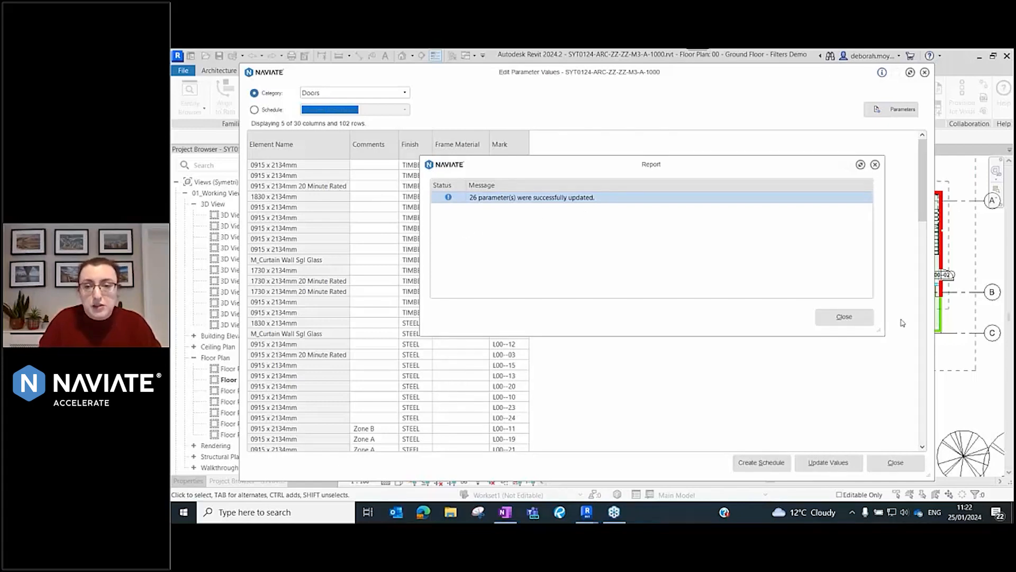
left_click(845, 318)
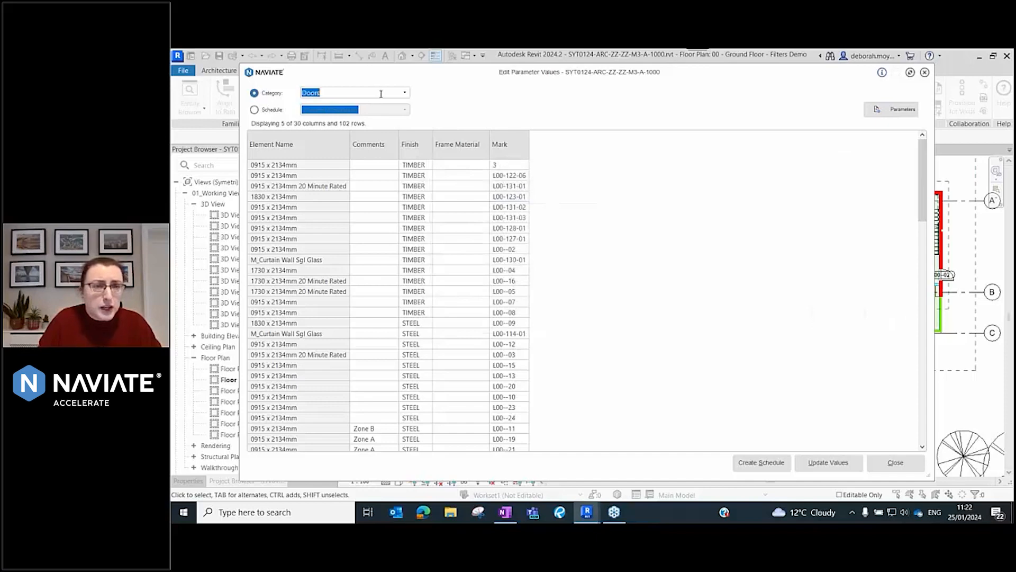
Switch the table source from category to schedule and load the View List schedule.
left_click(403, 94)
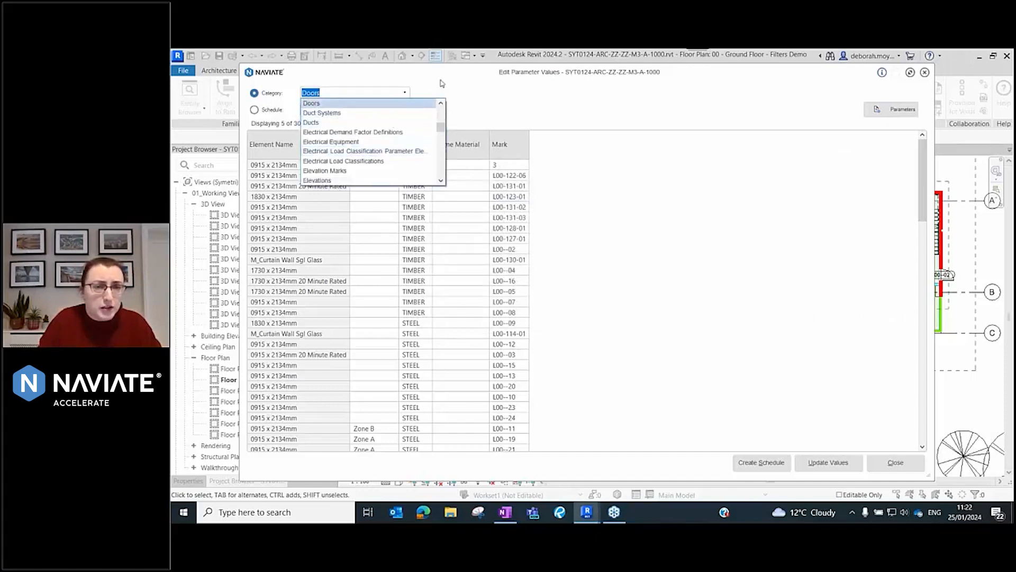
left_click(480, 100)
left_click(278, 111)
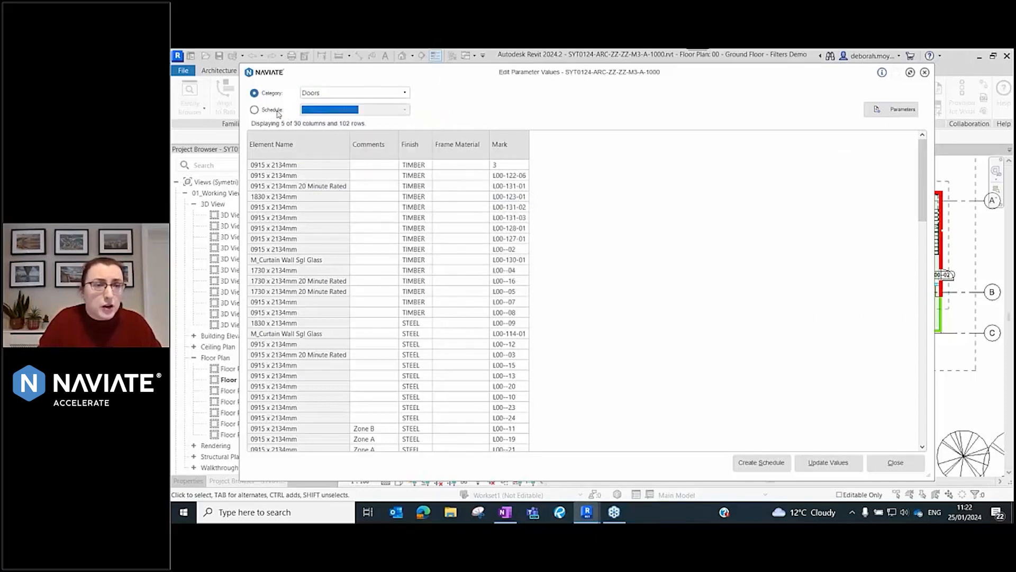
left_click(404, 111)
scroll(410, 180, "down", 4)
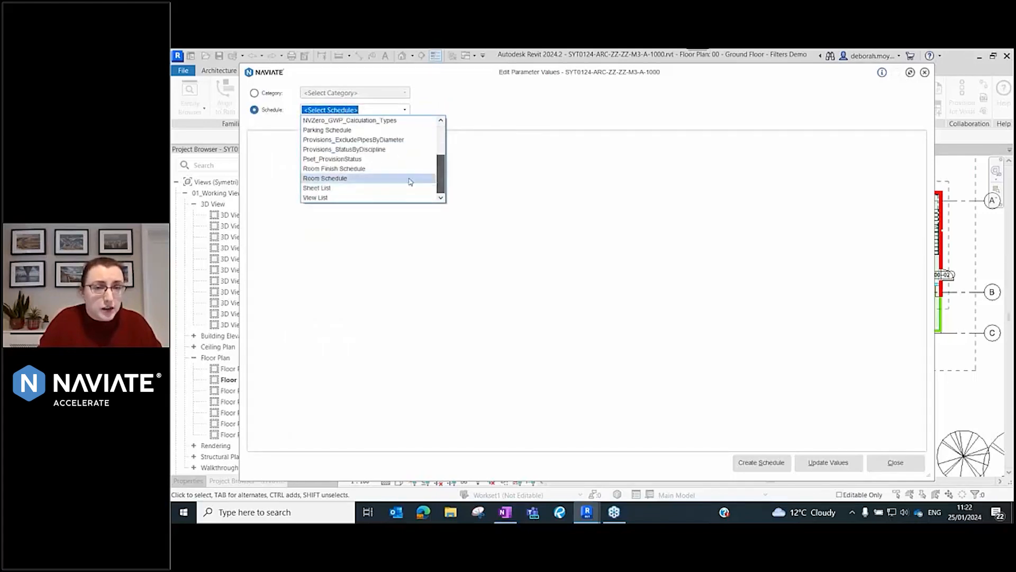
left_click(318, 197)
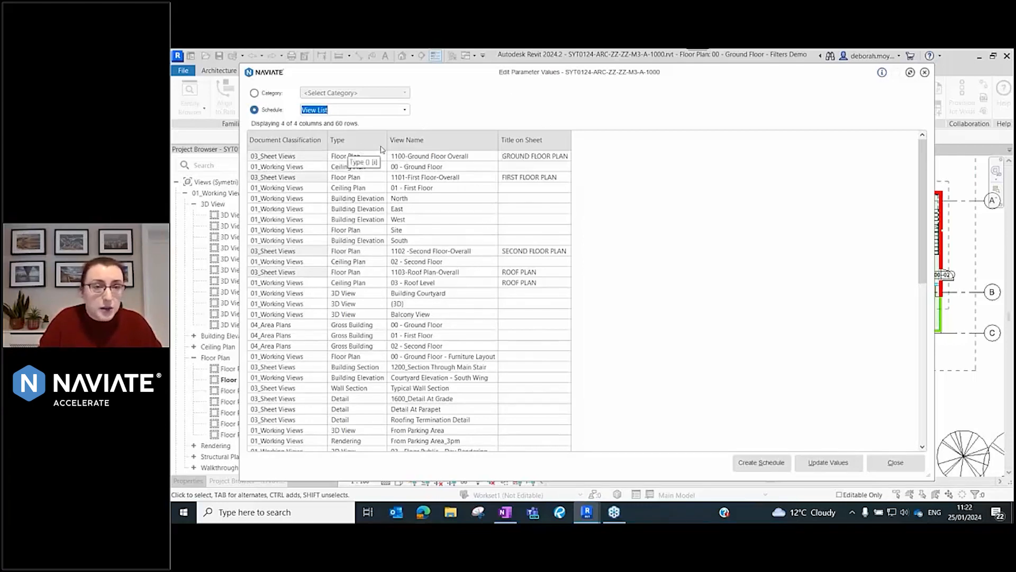
Sort the View List rows by View Name and finally by Type, and look through the sorted views.
left_click(357, 148)
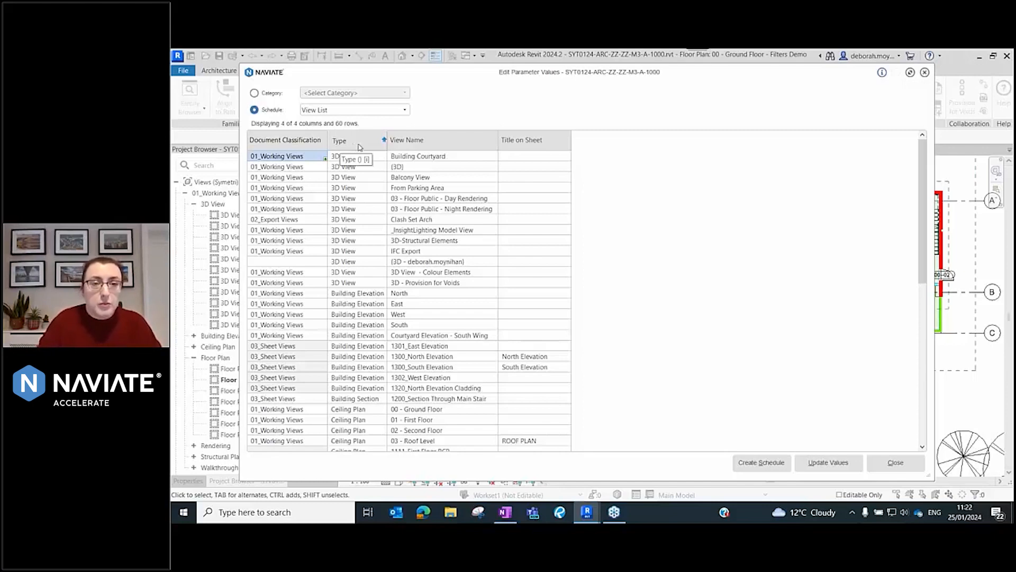
left_click(421, 142)
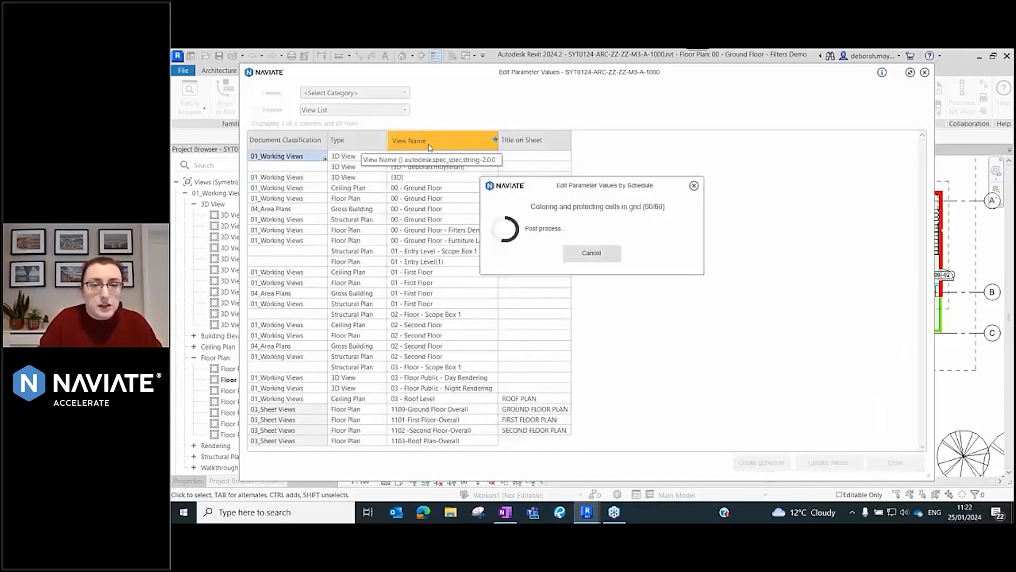
left_click(358, 142)
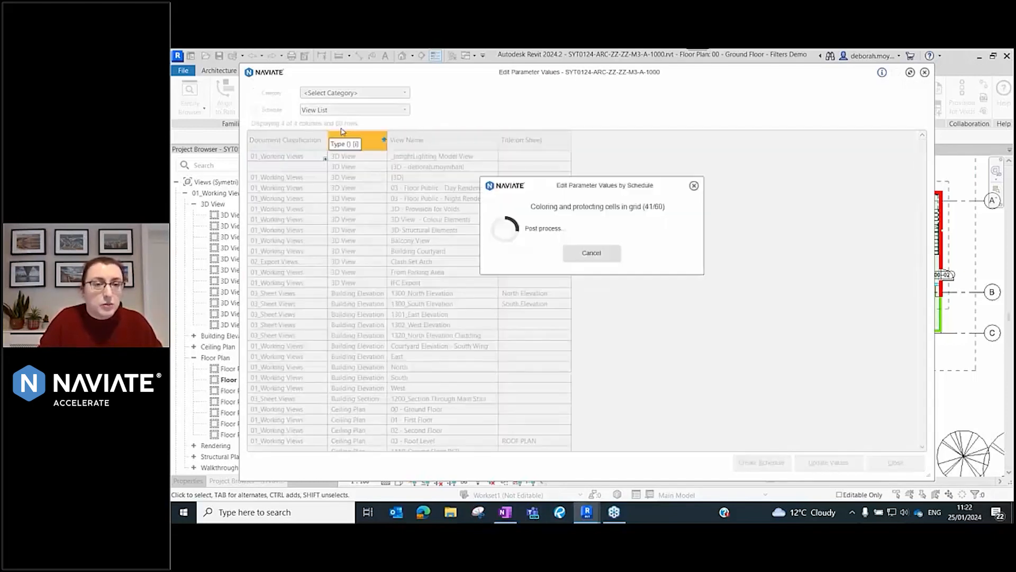
scroll(411, 311, "down", 1)
scroll(328, 337, "down", 3)
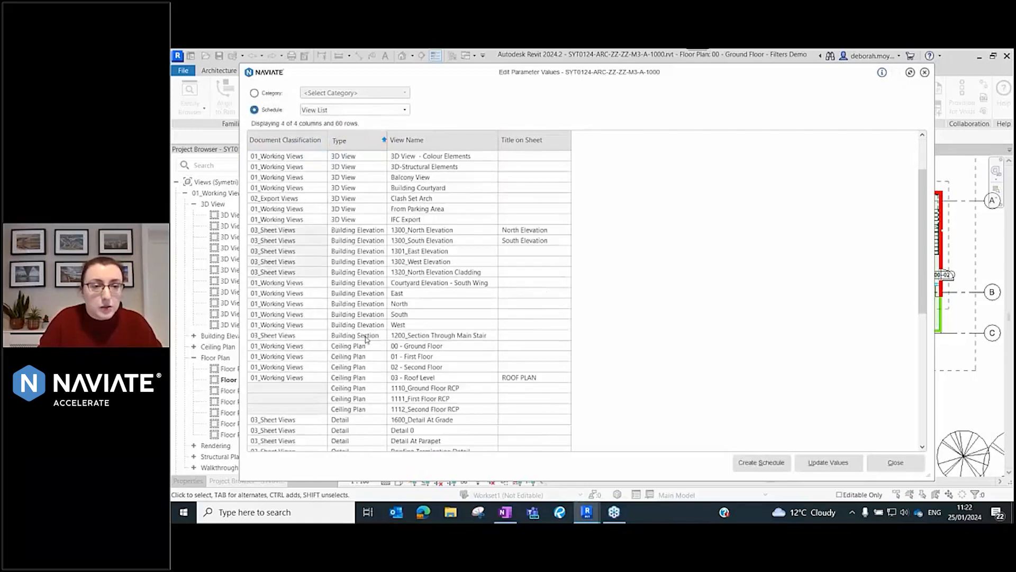
scroll(298, 228, "up", 1)
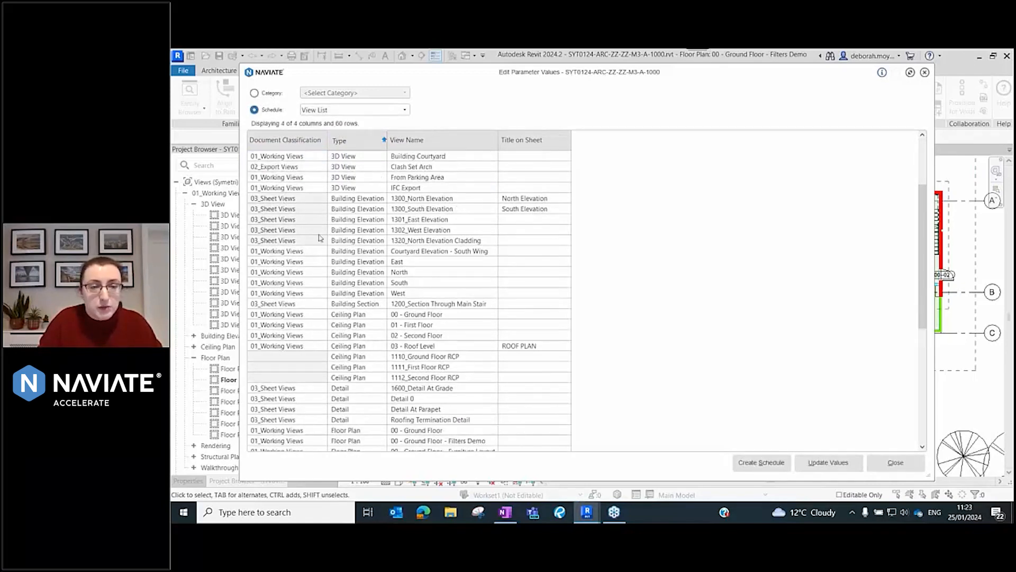
scroll(423, 275, "down", 8)
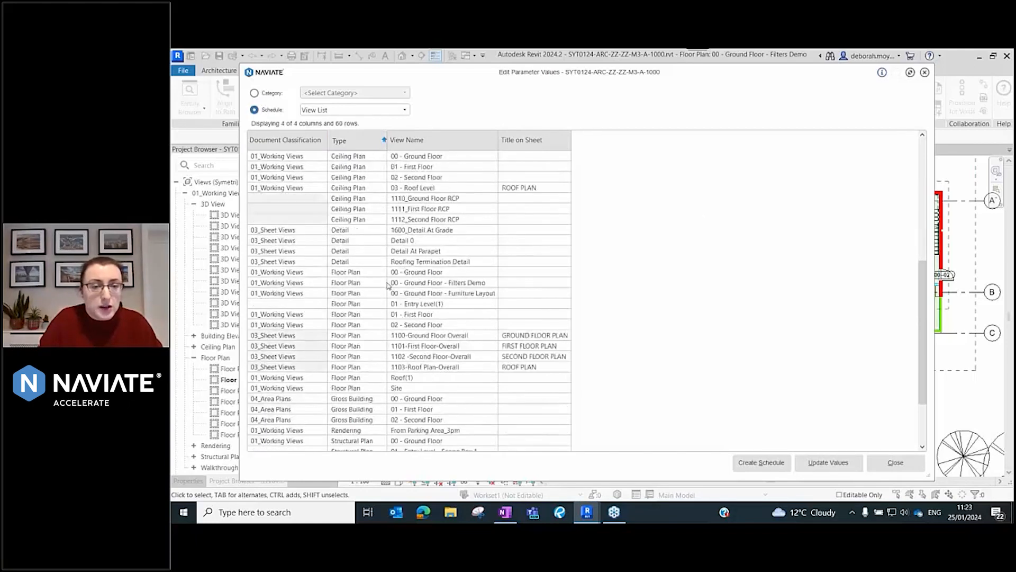
scroll(449, 311, "up", 10)
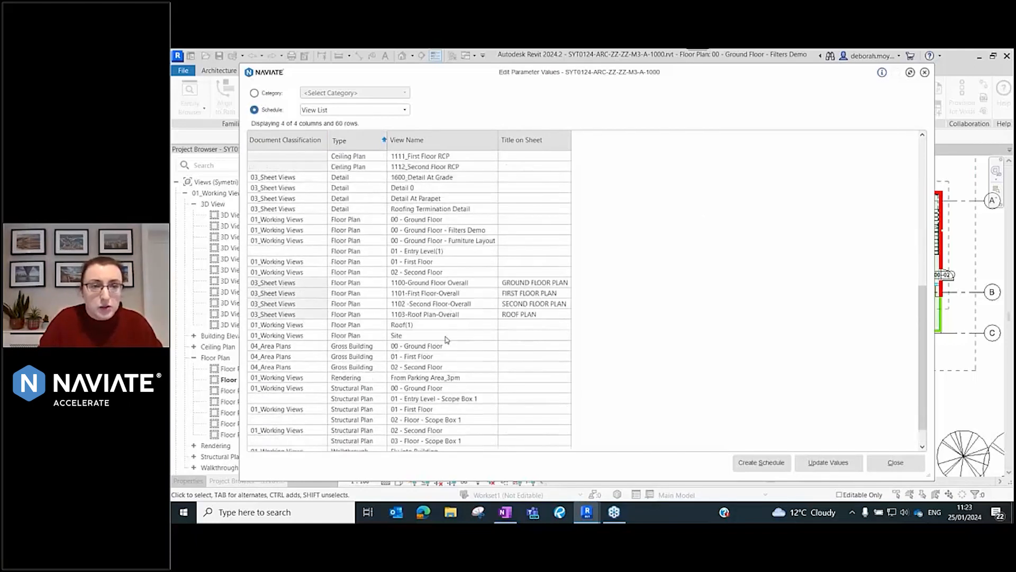